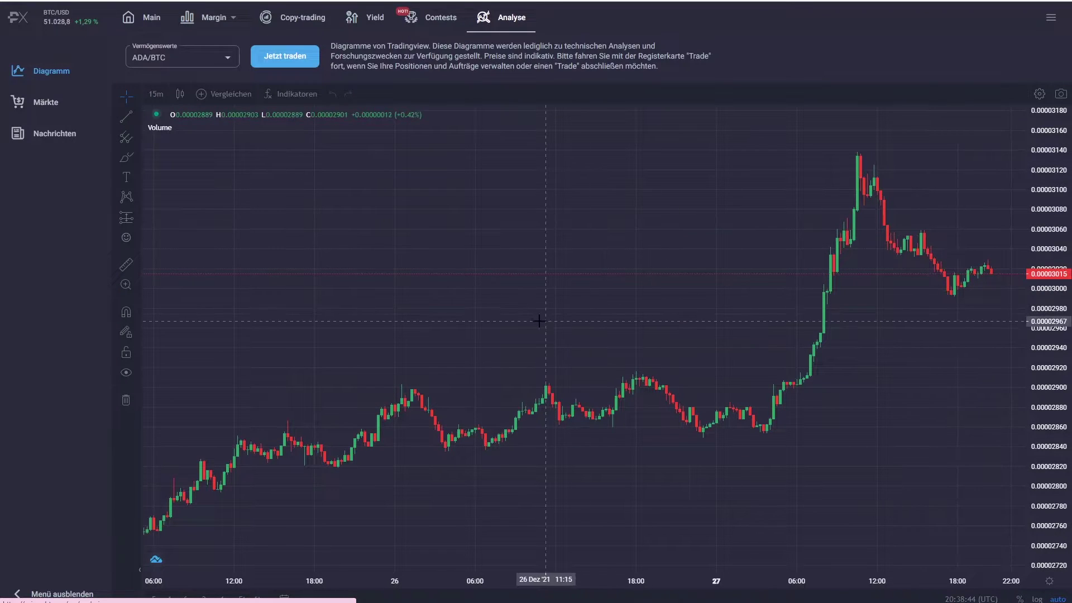
Choose LTC/USD as the asset shown in the analysis chart
{"action": "left_click", "coordinate": [230, 62]}
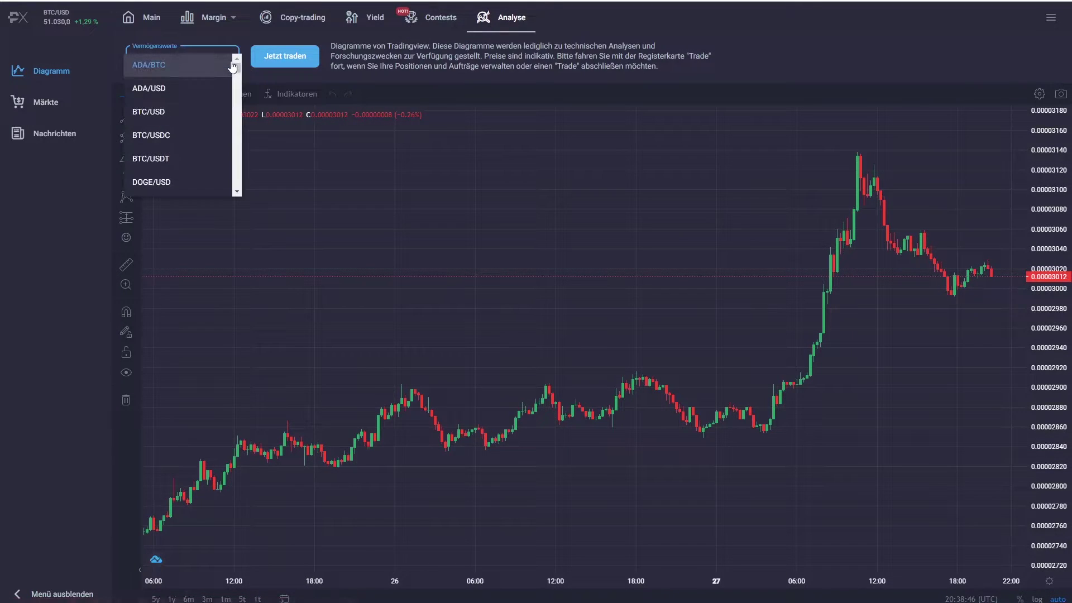
{"action": "scroll", "coordinate": [206, 107], "scroll_direction": "down", "scroll_amount": 4}
{"action": "scroll", "coordinate": [205, 110], "scroll_direction": "down", "scroll_amount": 5}
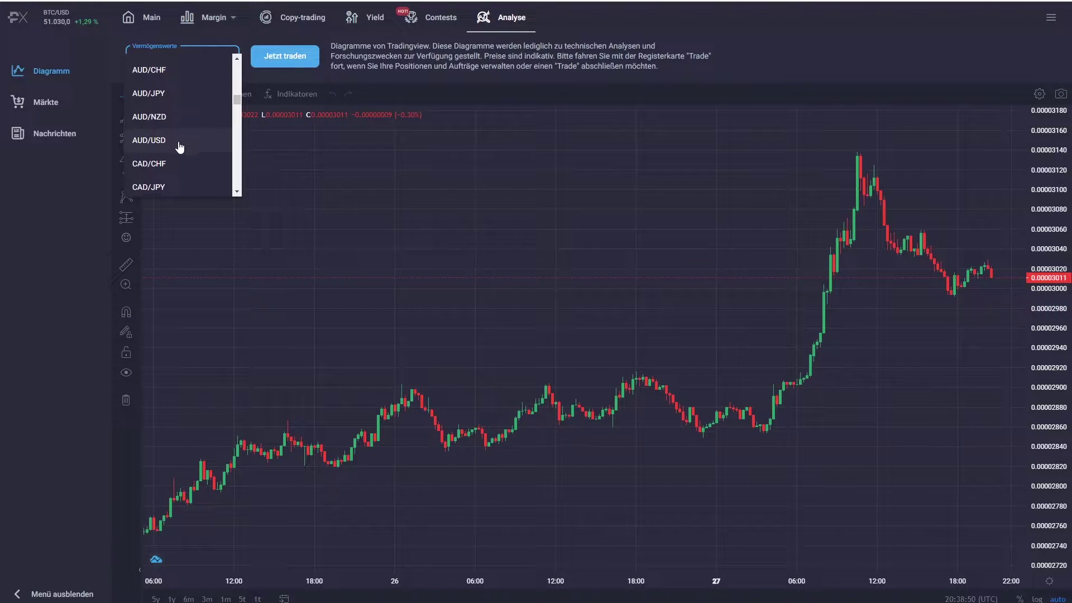
{"action": "scroll", "coordinate": [179, 144], "scroll_direction": "up", "scroll_amount": 5}
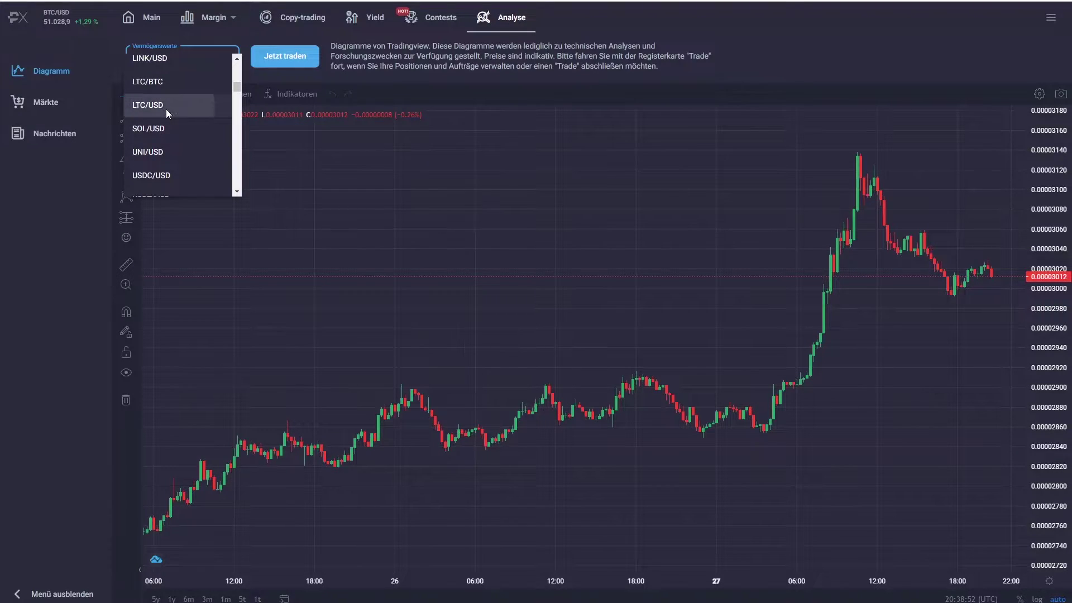
{"action": "left_click", "coordinate": [166, 111]}
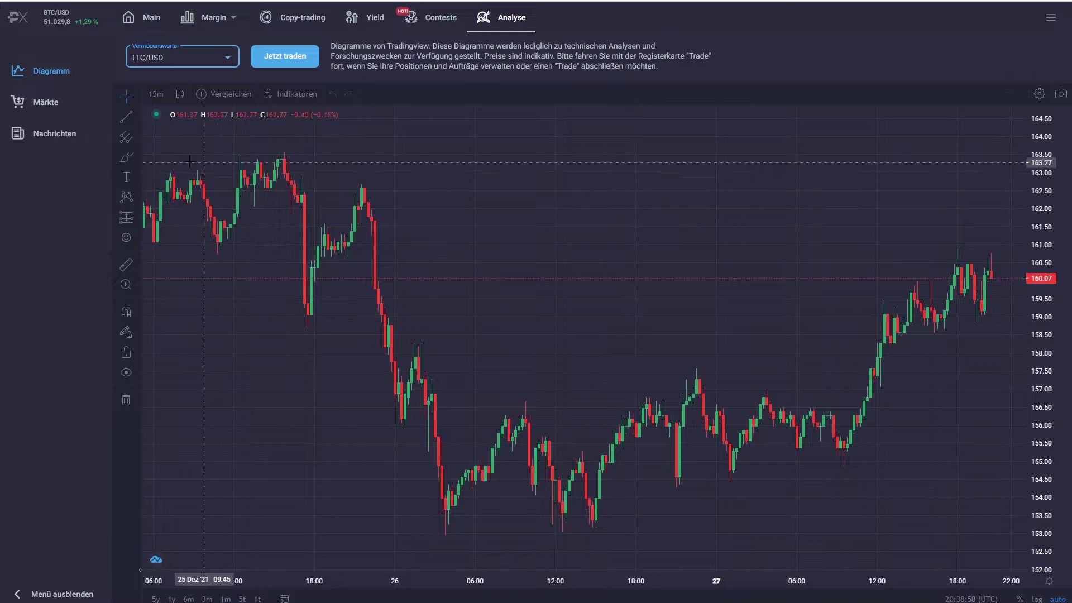
Set the LTC/USD chart interval to 4 hours and browse the list of other available assets
{"action": "left_click", "coordinate": [159, 98]}
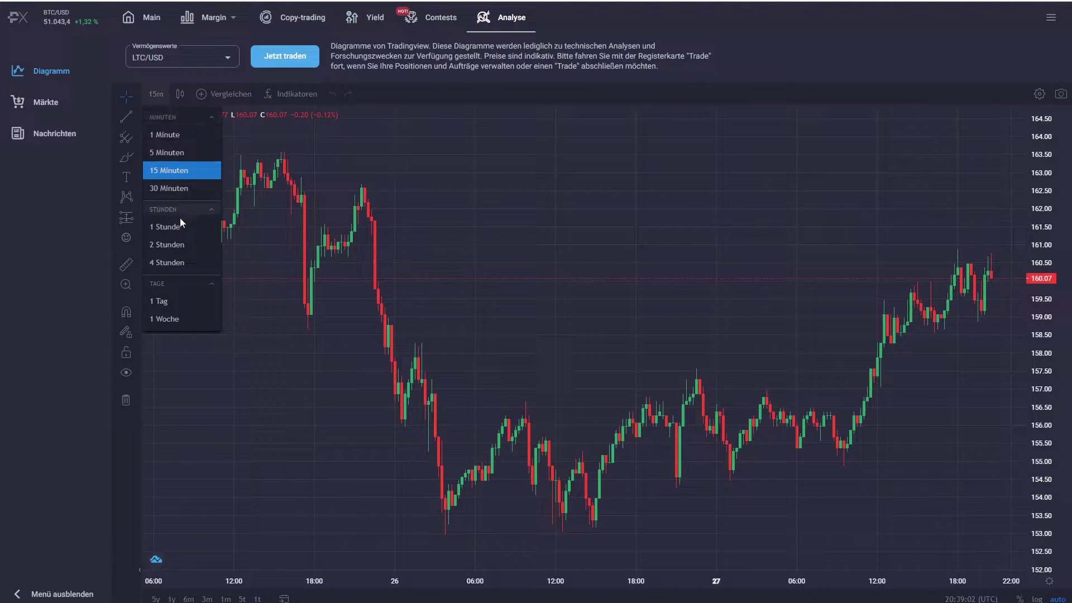
{"action": "left_click", "coordinate": [173, 260]}
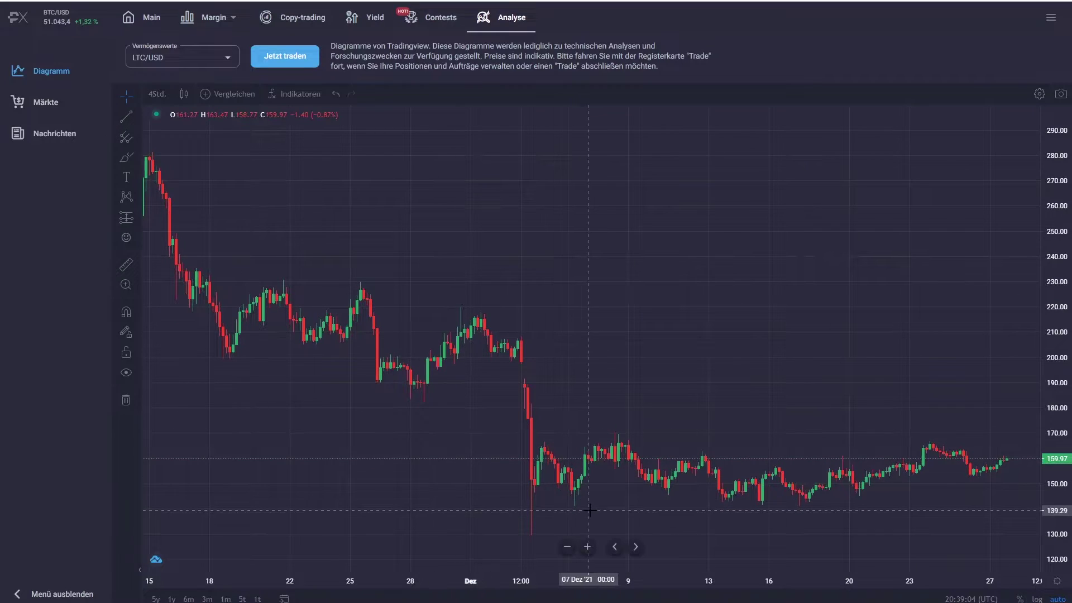
{"action": "left_click", "coordinate": [228, 57]}
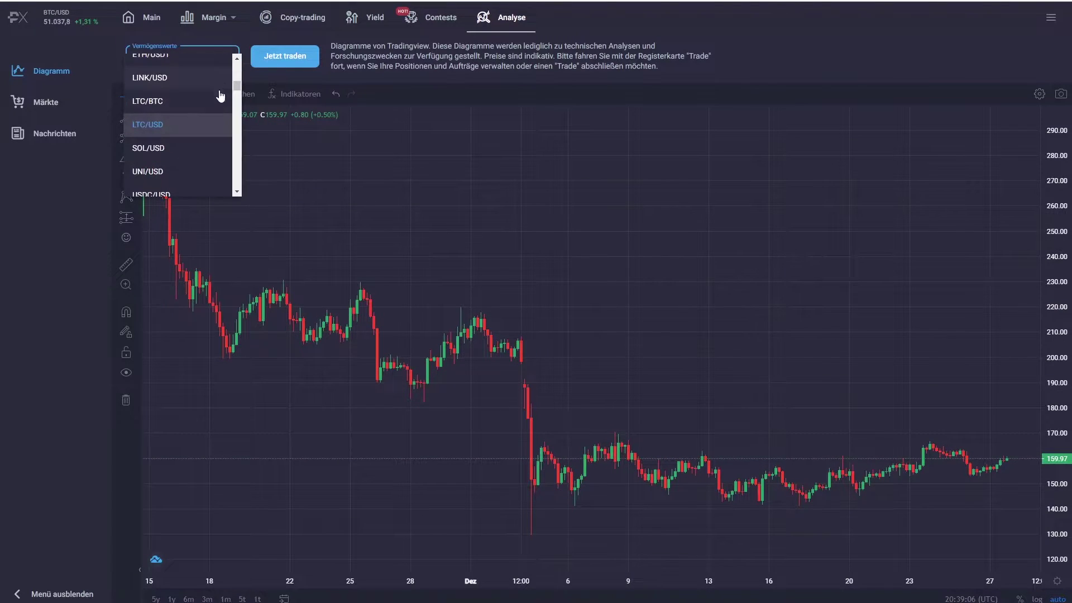
{"action": "scroll", "coordinate": [220, 96], "scroll_direction": "down", "scroll_amount": 5}
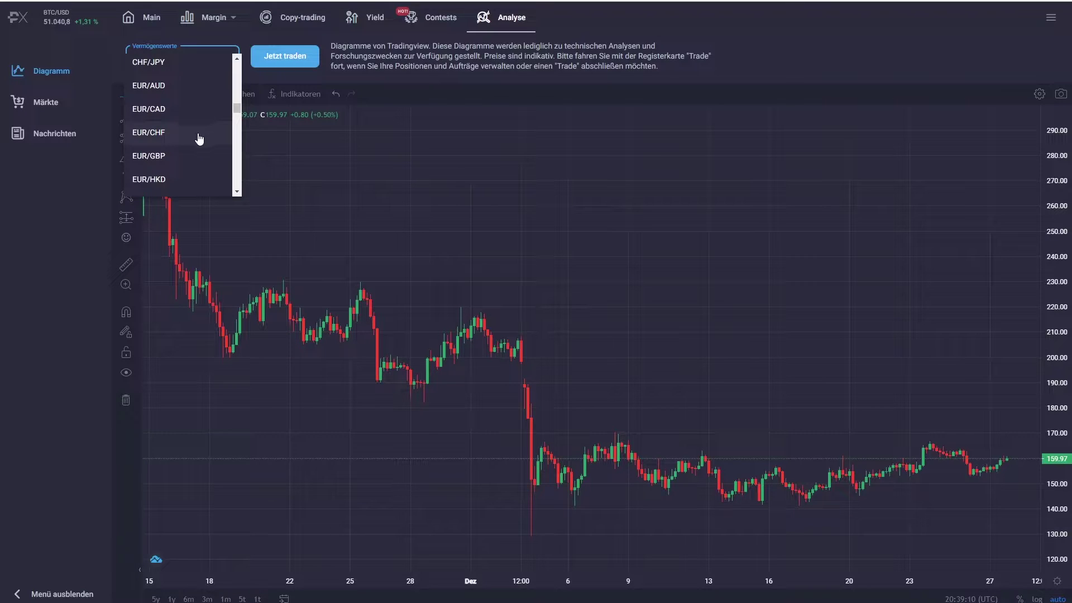
Open the Contests overview and highlight the prize amount of Weekly Battle #7
{"action": "left_click", "coordinate": [439, 17]}
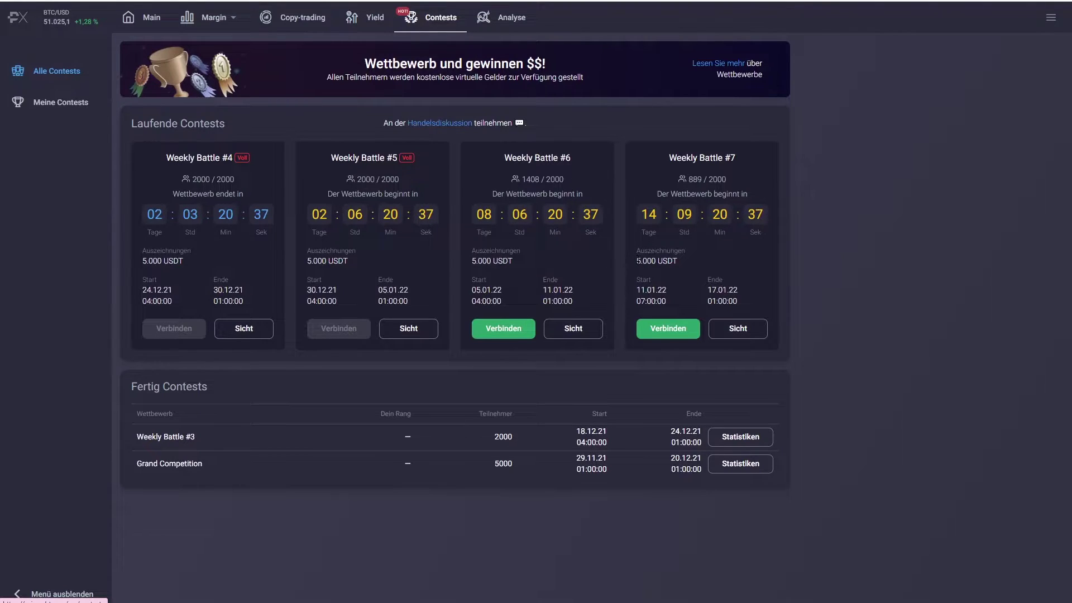
{"action": "left_click_drag", "start_coordinate": [634, 265], "coordinate": [678, 266]}
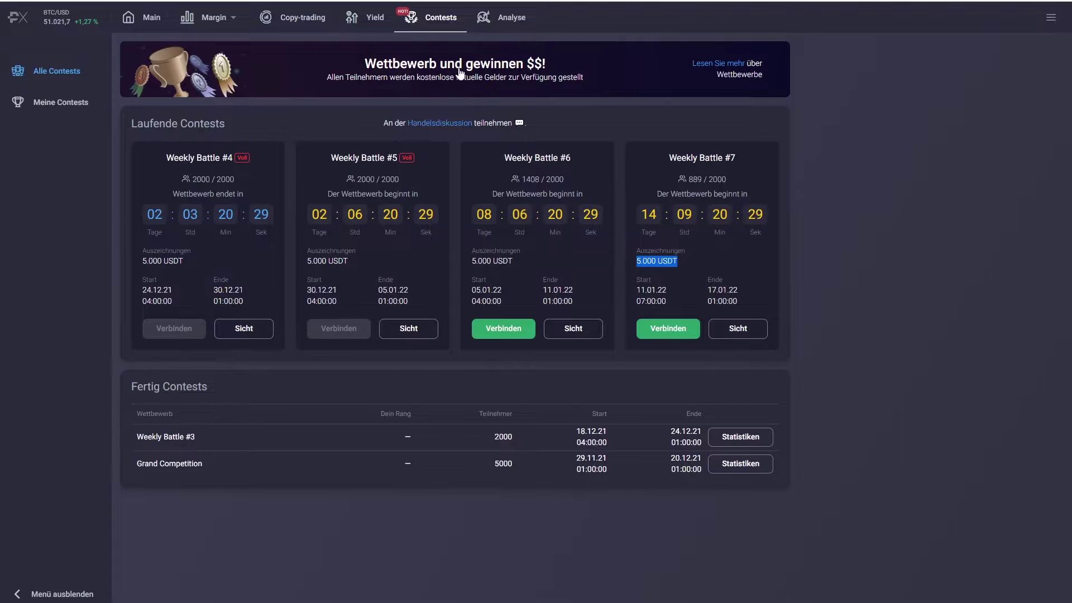
Start staking USDT from the Yield rates and activate the Covesting Yield account by accepting its risk disclaimer
{"action": "left_click", "coordinate": [375, 19]}
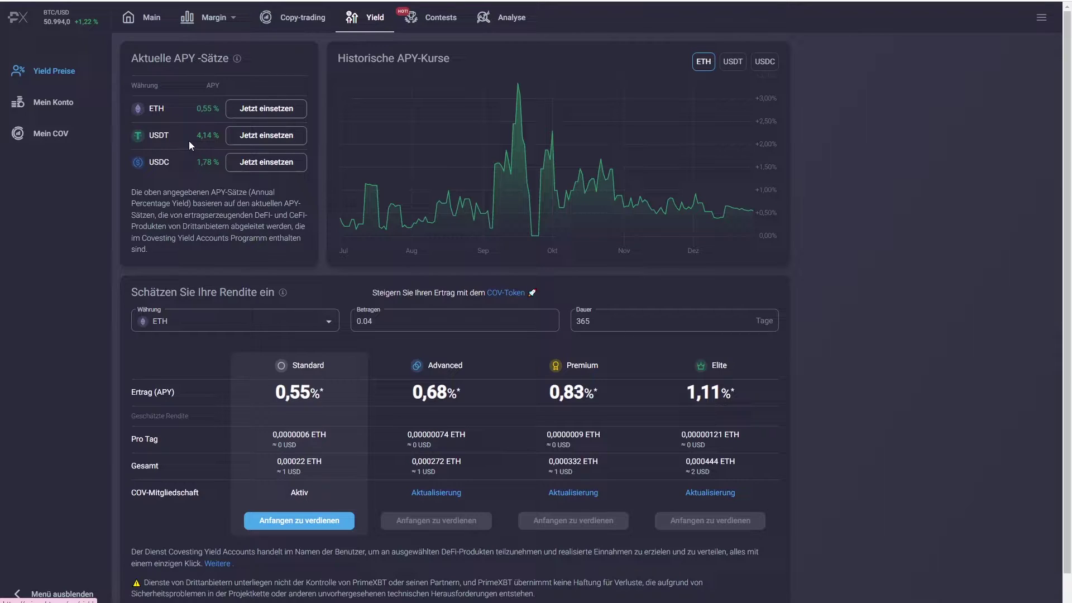
{"action": "left_click", "coordinate": [263, 136]}
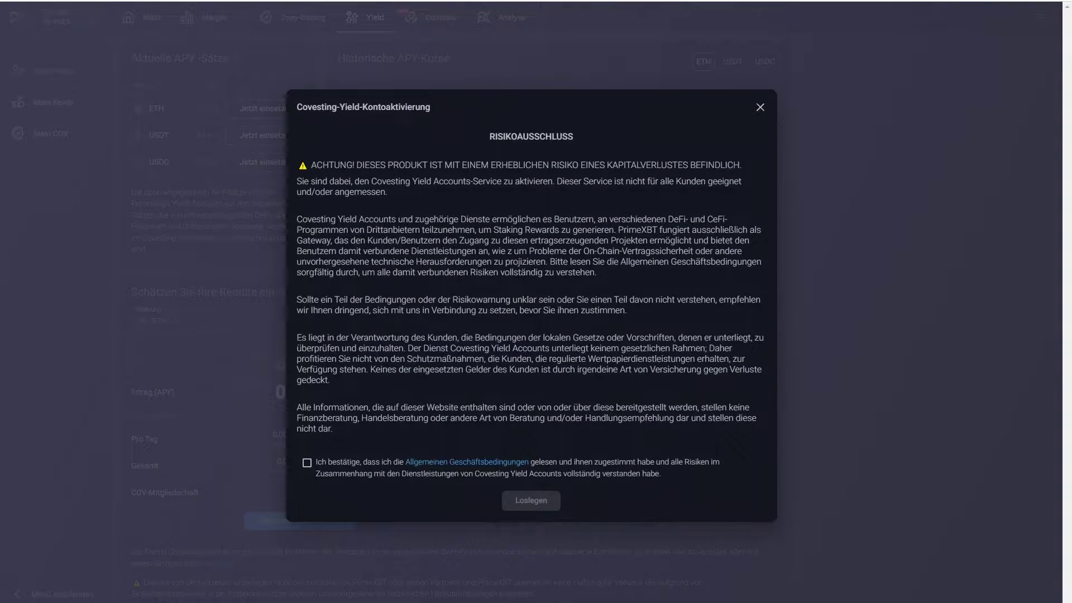
{"action": "left_click", "coordinate": [307, 463]}
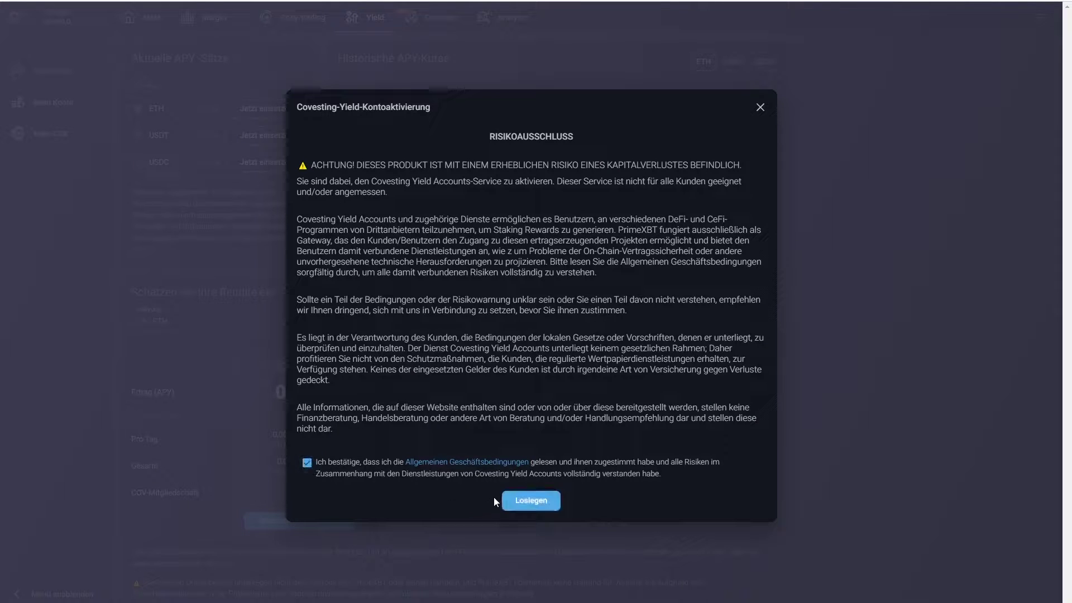
{"action": "left_click", "coordinate": [518, 500]}
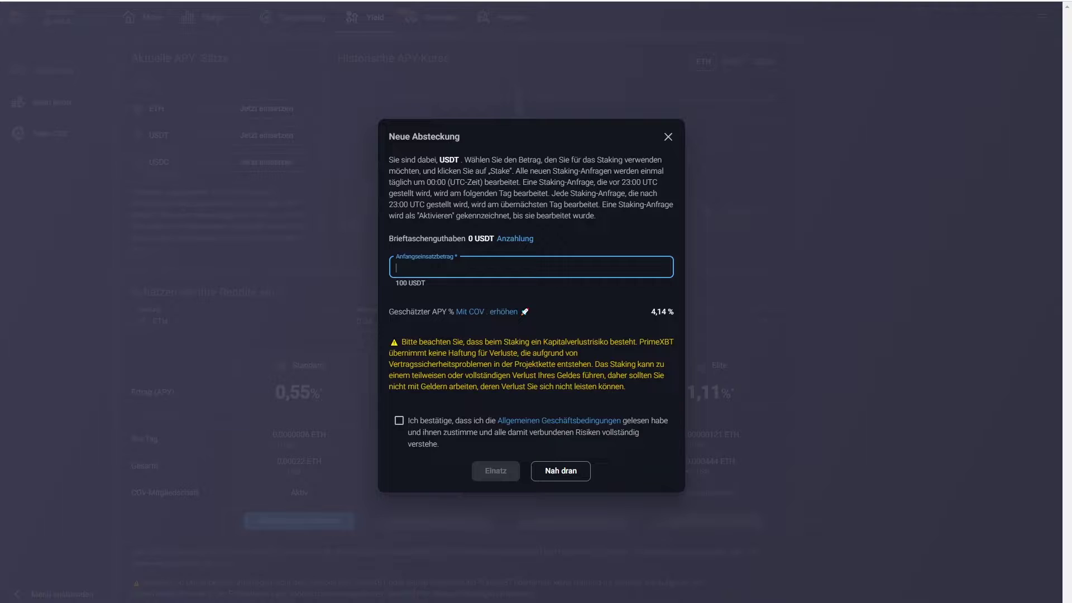
Enter 100 USDT as the initial stake, check the estimated APY, and close the staking dialog without submitting
{"action": "type", "text": "100"}
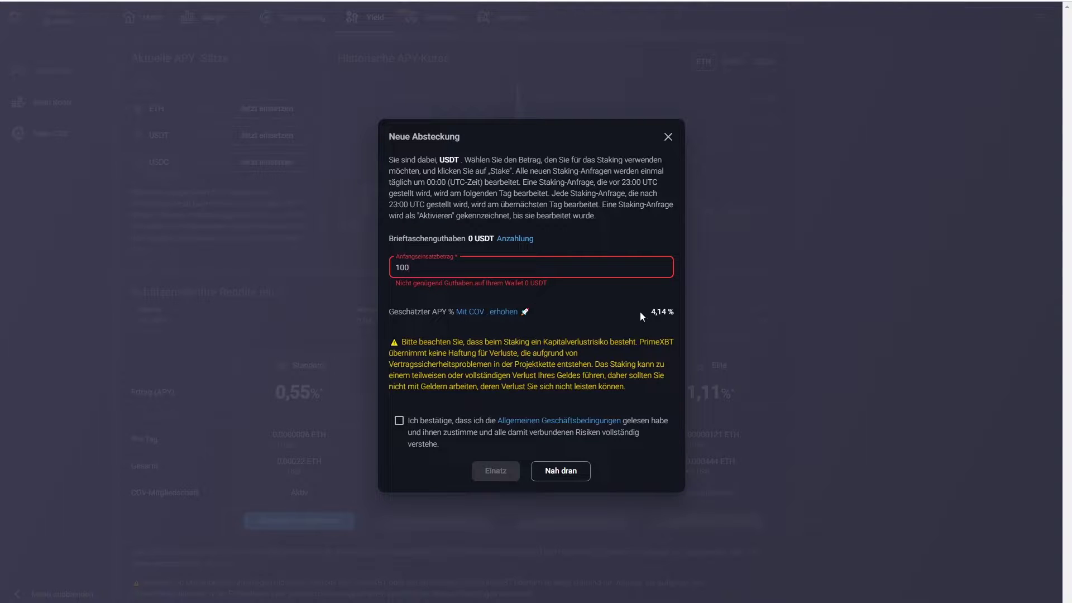
{"action": "left_click_drag", "start_coordinate": [652, 312], "coordinate": [674, 312]}
{"action": "left_click_drag", "start_coordinate": [433, 312], "coordinate": [448, 312]}
{"action": "left_click", "coordinate": [668, 138]}
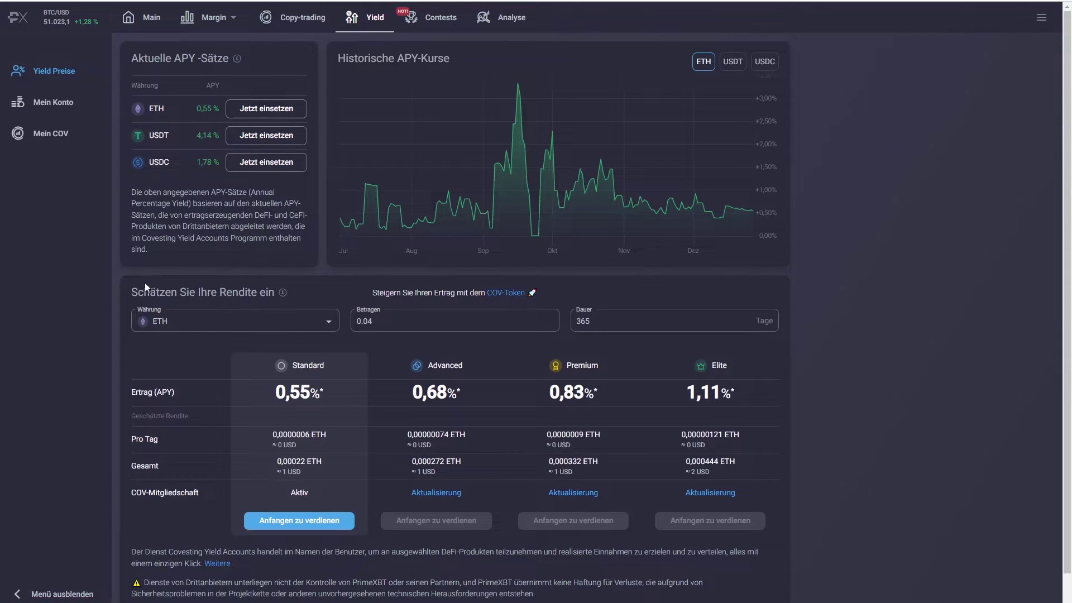
Look over the yield estimates, then open the Copy-trading rating and dismiss its welcome tutorial
{"action": "scroll", "coordinate": [226, 297], "scroll_direction": "down", "scroll_amount": 1}
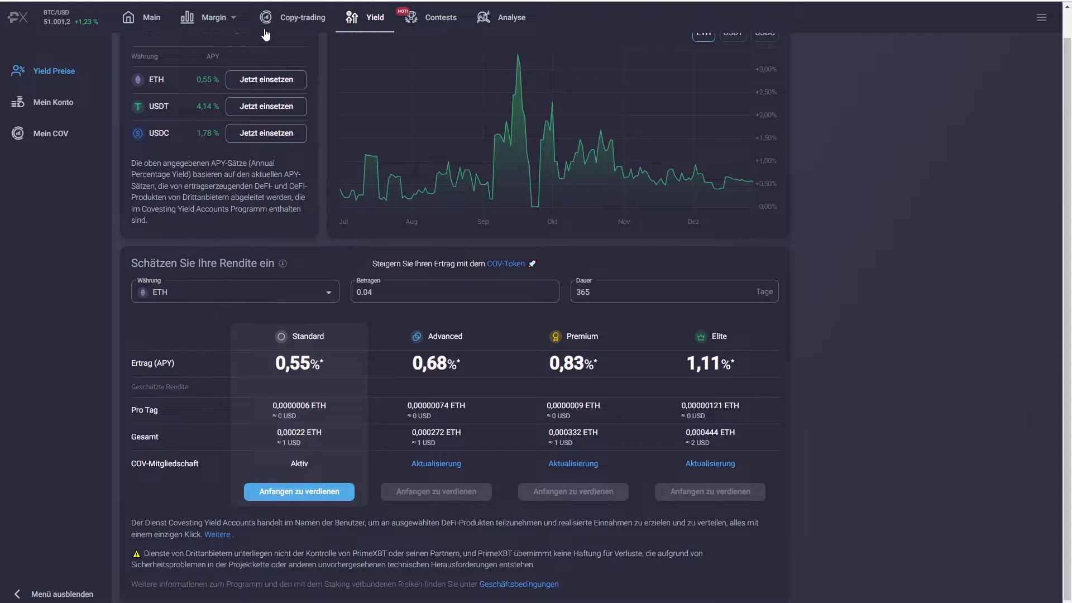
{"action": "left_click", "coordinate": [289, 18]}
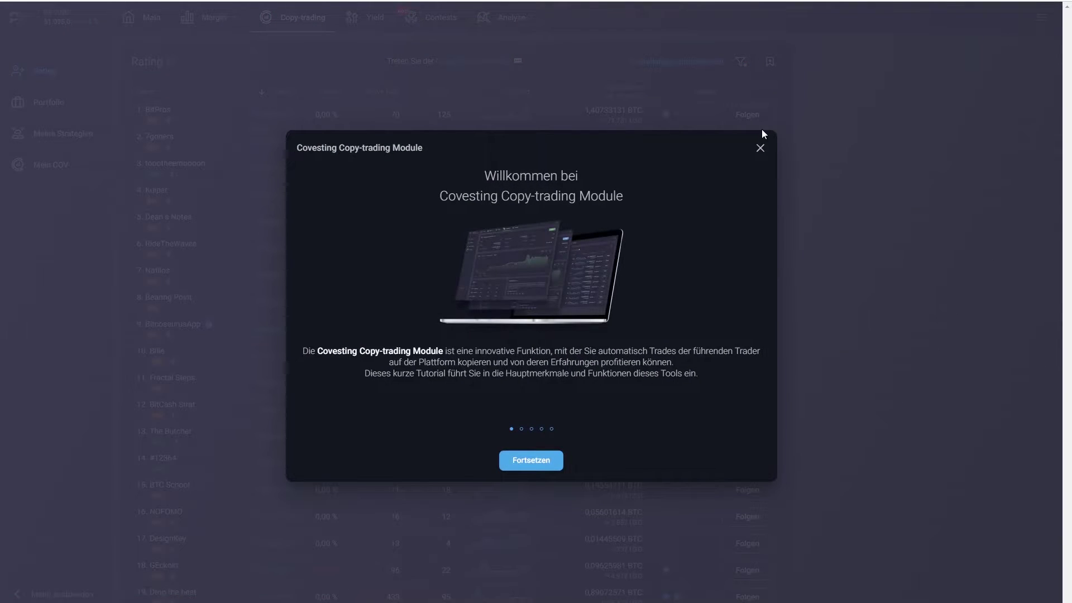
{"action": "left_click", "coordinate": [762, 149]}
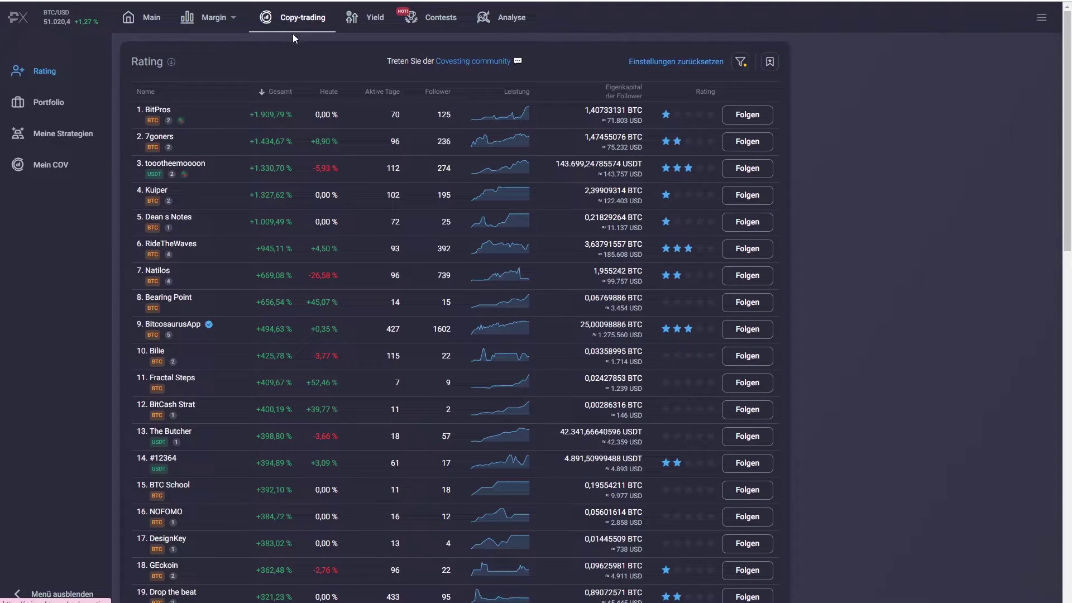
View the Margin trading workspace, then review the wallets, accounts and copy-trading sections on the Main dashboard
{"action": "left_click", "coordinate": [220, 17]}
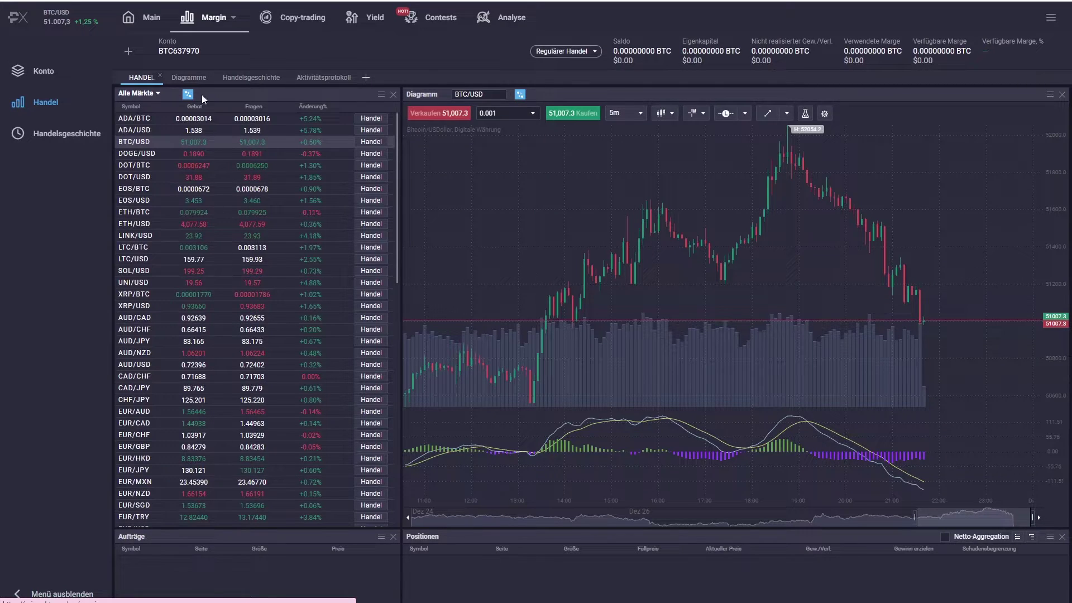
{"action": "left_click", "coordinate": [154, 26]}
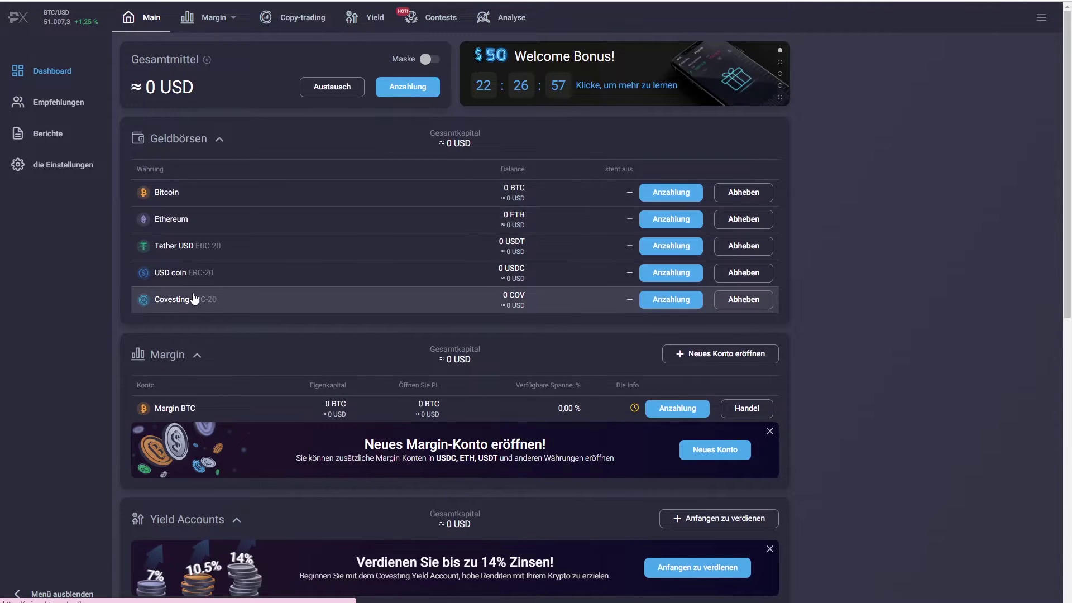
{"action": "scroll", "coordinate": [407, 371], "scroll_direction": "down", "scroll_amount": 7}
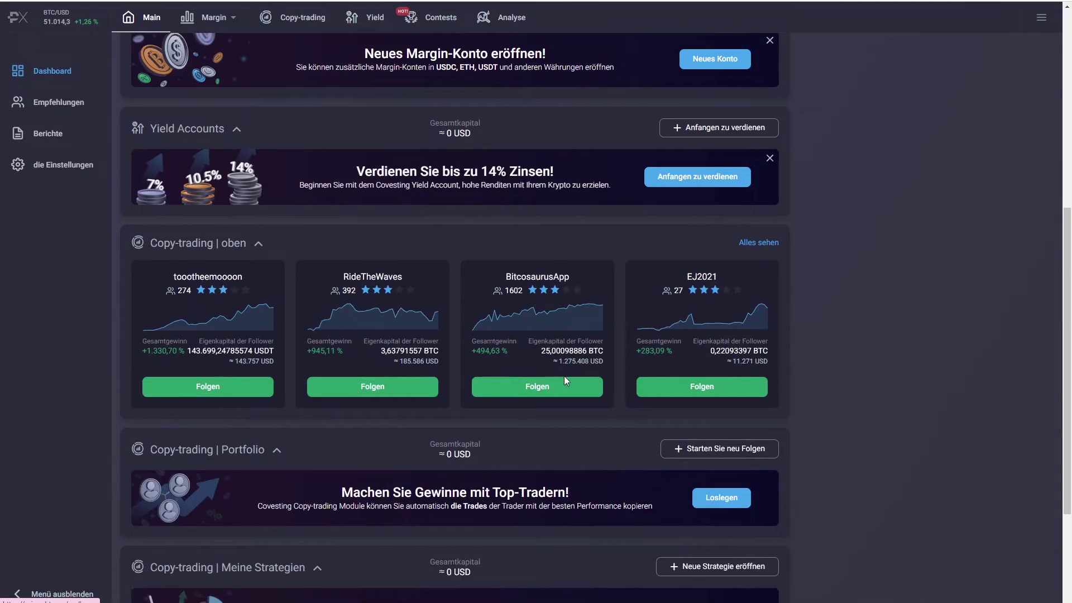
{"action": "scroll", "coordinate": [564, 381], "scroll_direction": "up", "scroll_amount": 7}
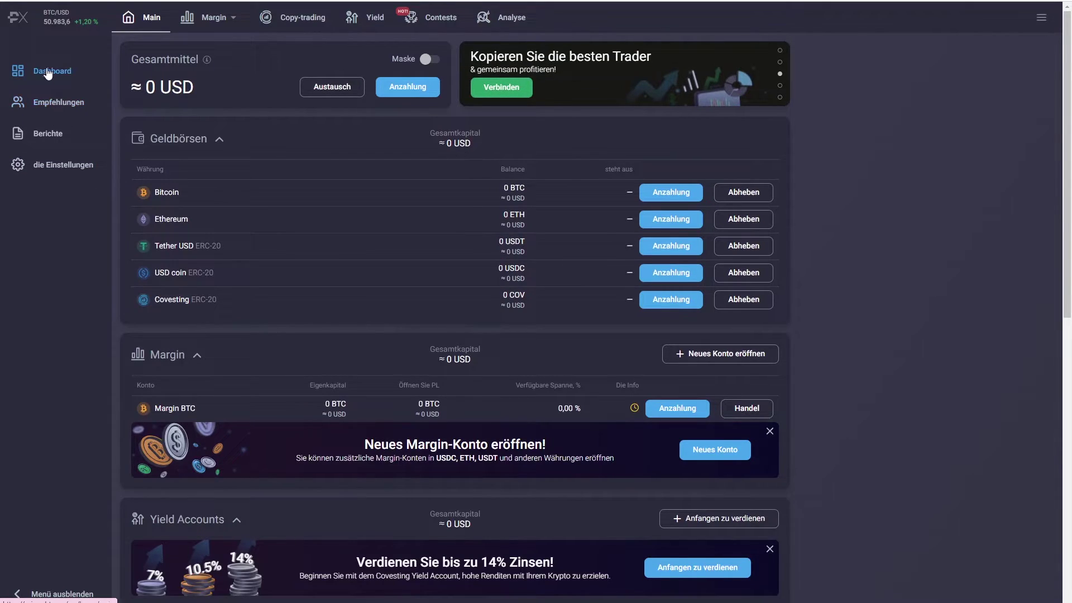
Open the referral programme, highlight the personal affiliate link, and view the trade history reports
{"action": "left_click", "coordinate": [84, 106]}
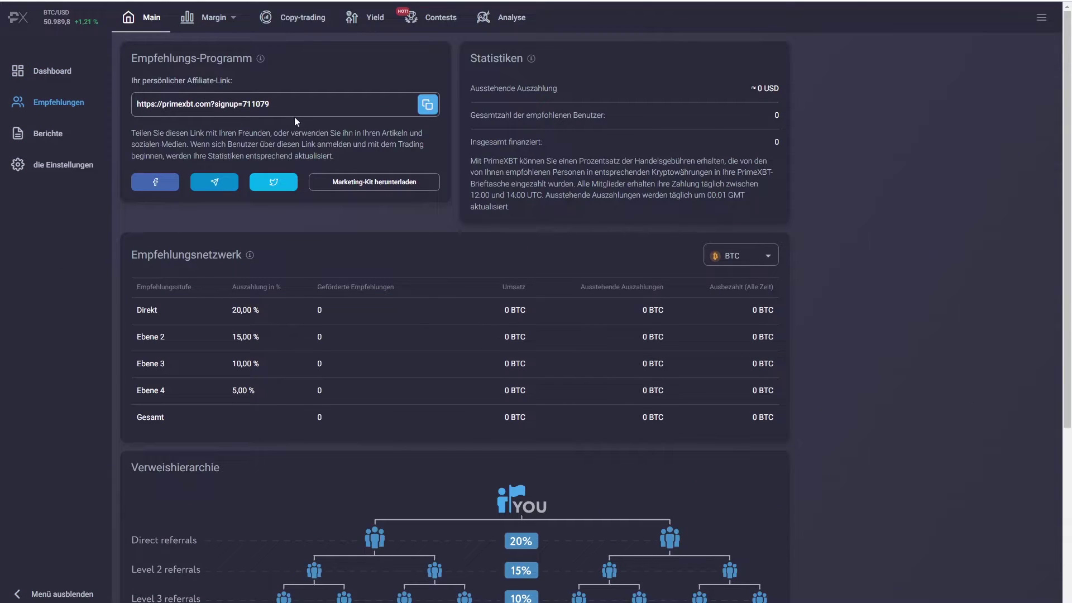
{"action": "left_click_drag", "start_coordinate": [292, 103], "coordinate": [130, 107]}
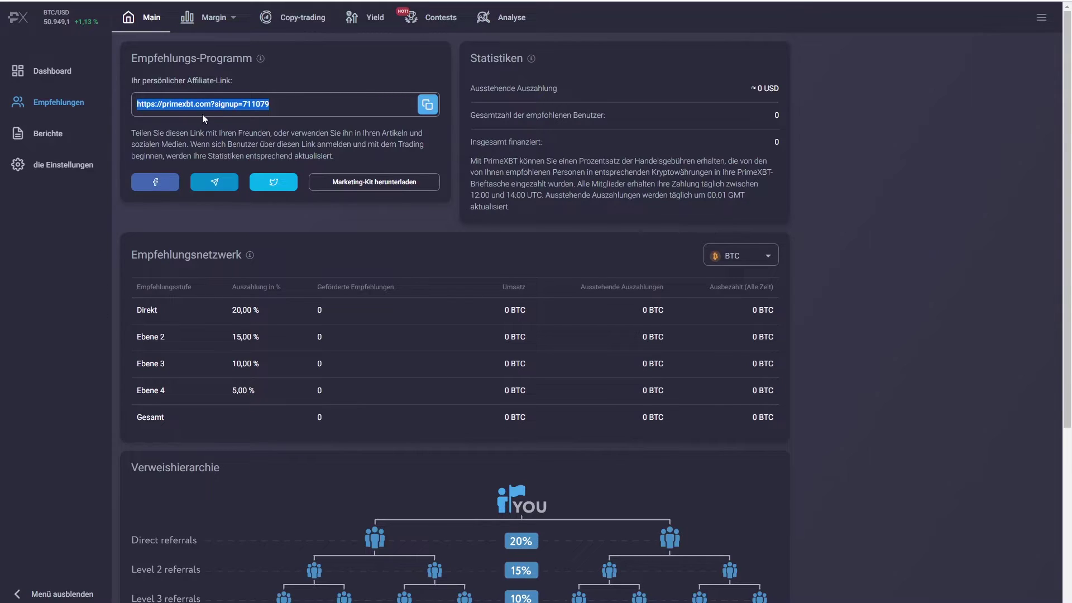
{"action": "left_click", "coordinate": [65, 142]}
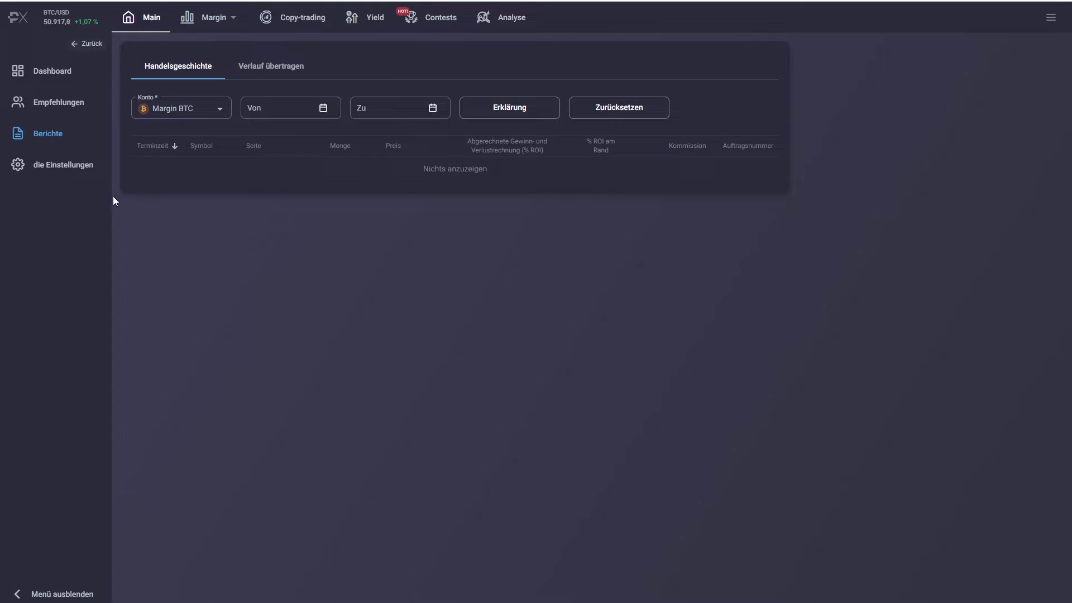
Open the account settings and highlight the Google Authenticator two-factor section
{"action": "left_click", "coordinate": [71, 168]}
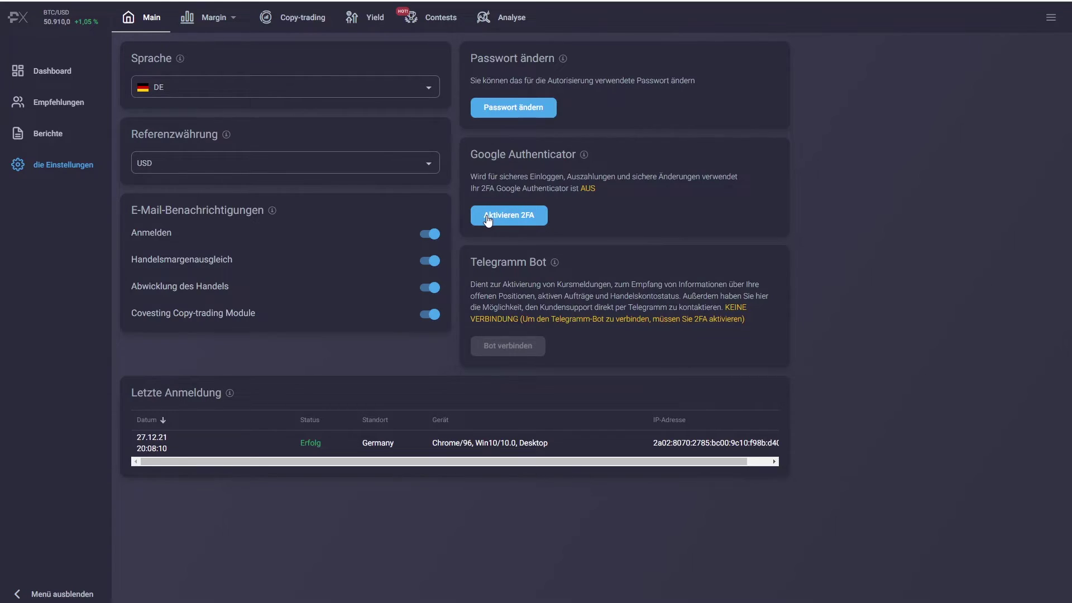
{"action": "left_click_drag", "start_coordinate": [471, 158], "coordinate": [575, 152]}
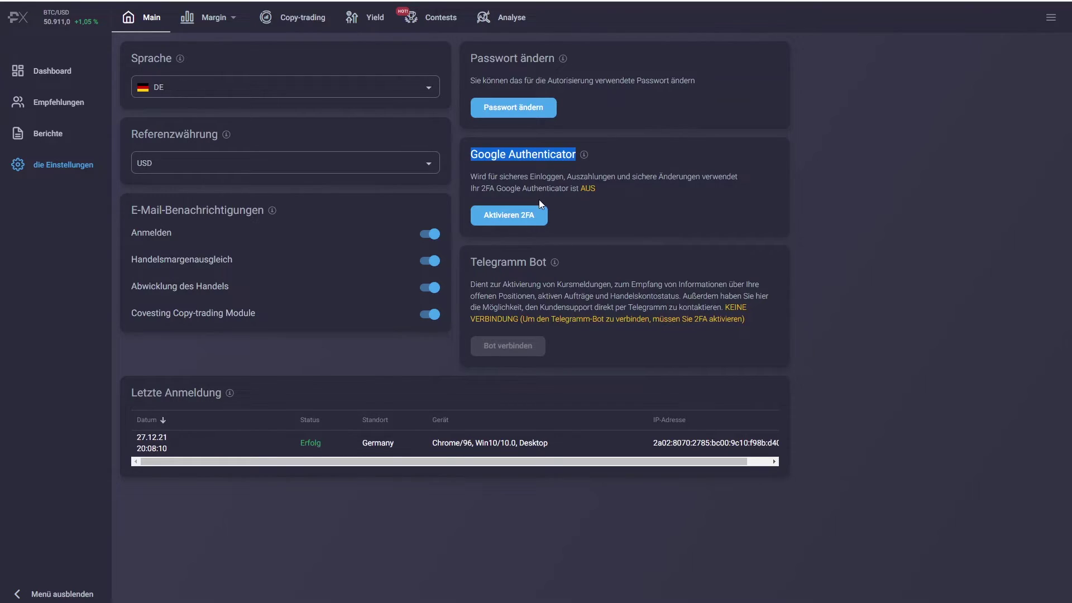
{"action": "left_click_drag", "start_coordinate": [471, 156], "coordinate": [575, 150]}
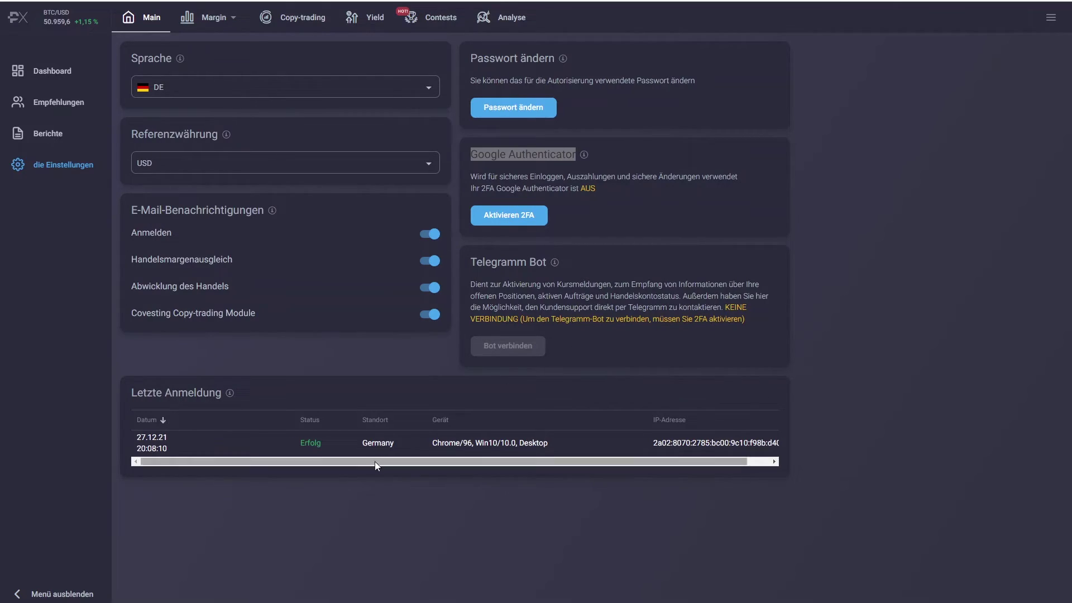
Switch to the PrimeXBT public website and examine the markets listed on the page for all trading instruments
{"action": "left_click", "coordinate": [137, 20]}
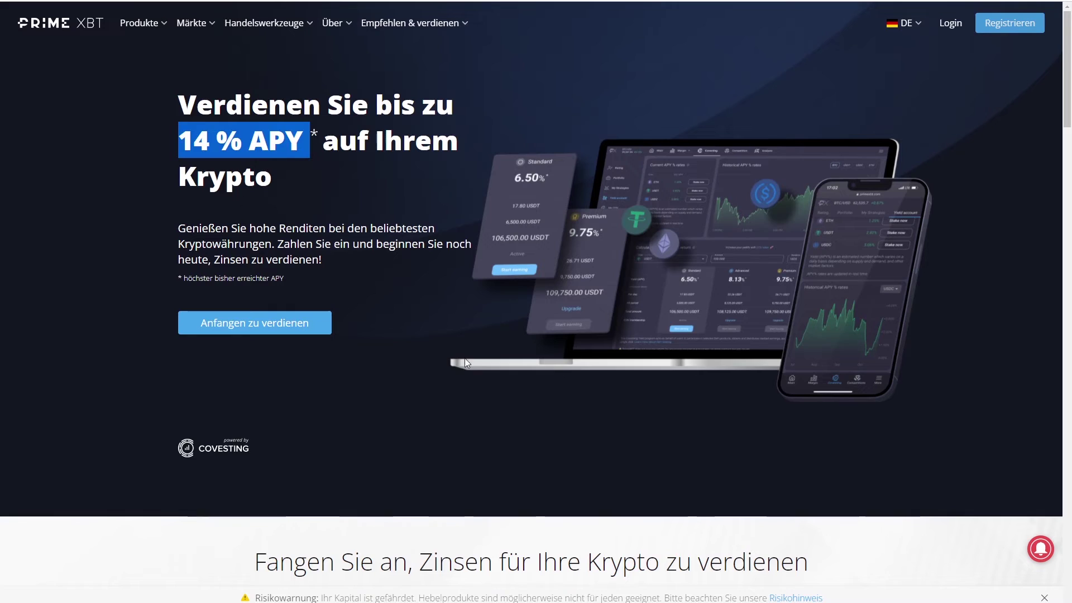
{"action": "mouse_move", "coordinate": [136, 23]}
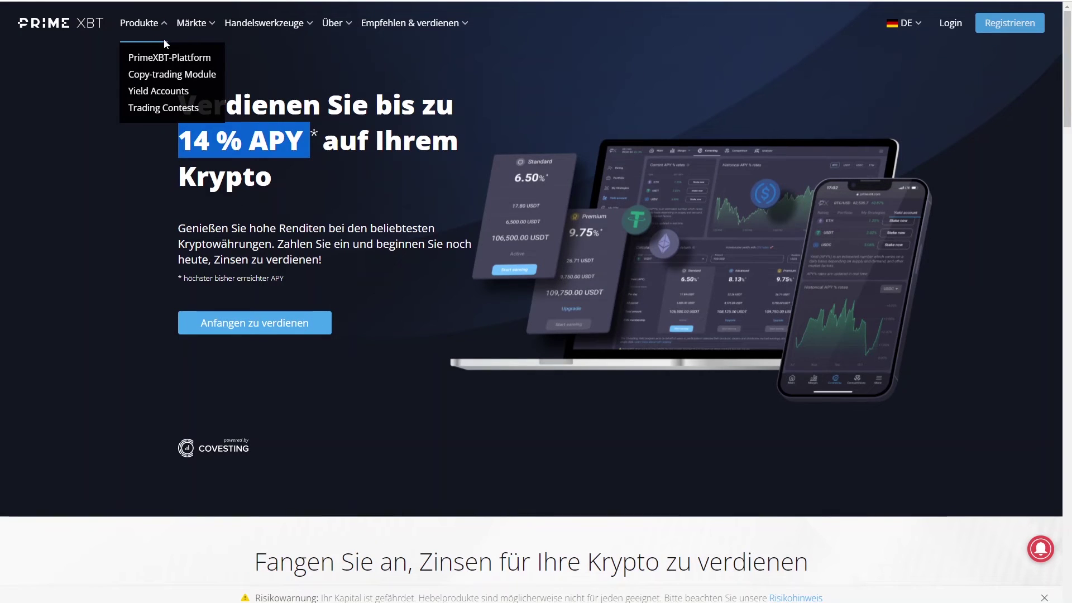
{"action": "mouse_move", "coordinate": [232, 47]}
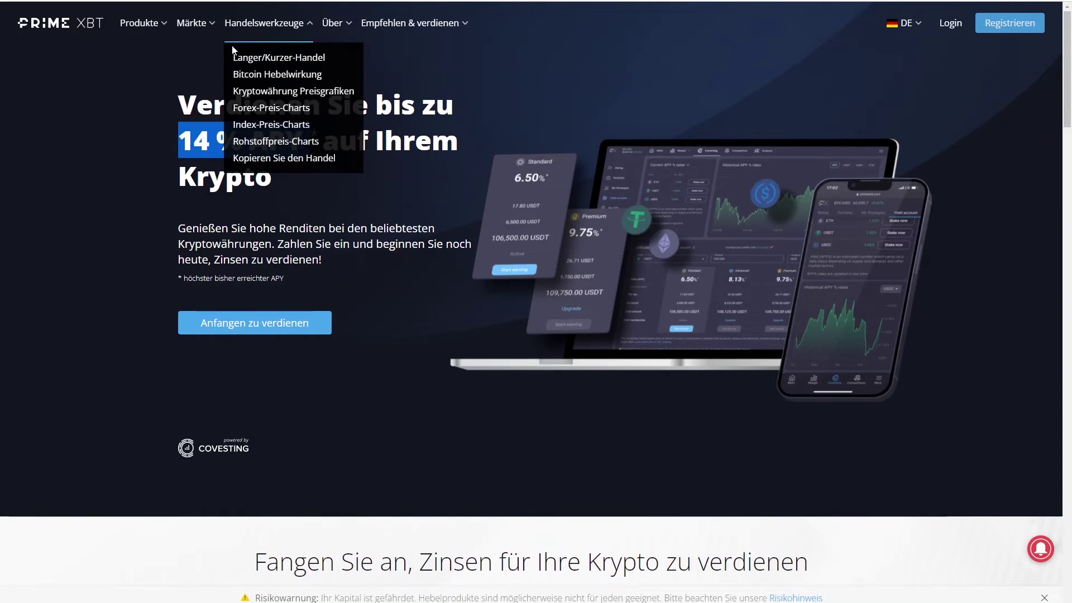
{"action": "mouse_move", "coordinate": [200, 29]}
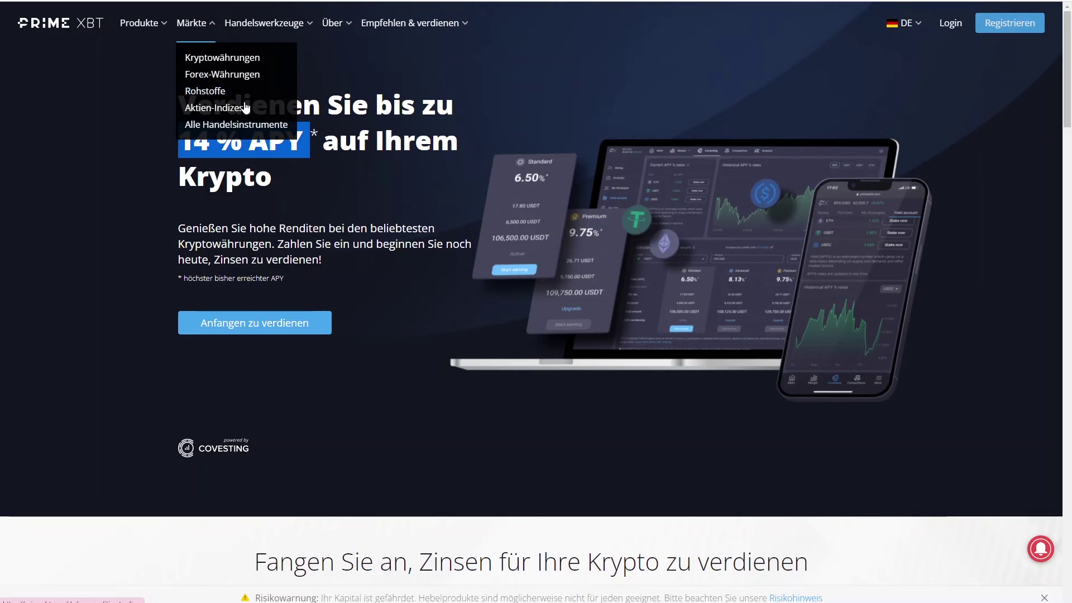
{"action": "left_click", "coordinate": [240, 124]}
{"action": "scroll", "coordinate": [426, 450], "scroll_direction": "down", "scroll_amount": 15}
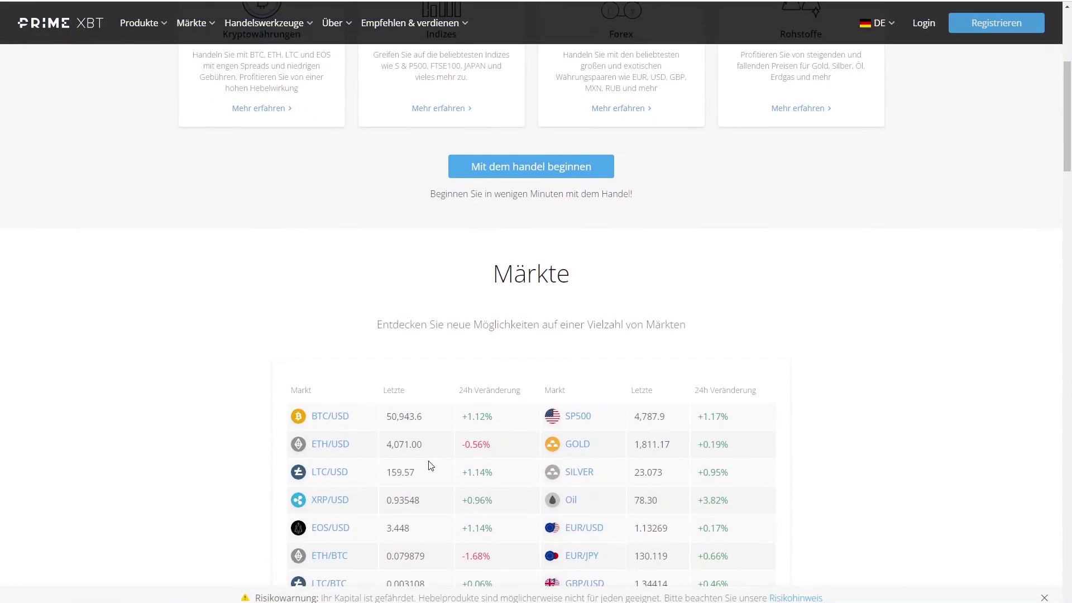
{"action": "scroll", "coordinate": [427, 465], "scroll_direction": "down", "scroll_amount": 18}
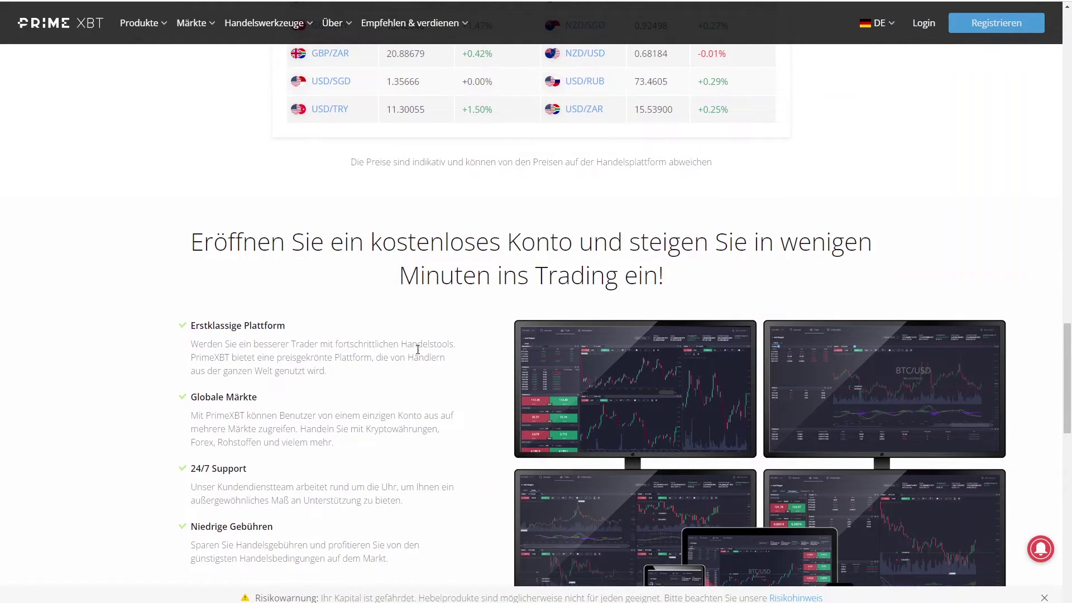
Review the platform benefits below the market tables, highlighting the "Niedrige Gebühren" text and the "24/7 Support" heading
{"action": "scroll", "coordinate": [418, 349], "scroll_direction": "down", "scroll_amount": 2}
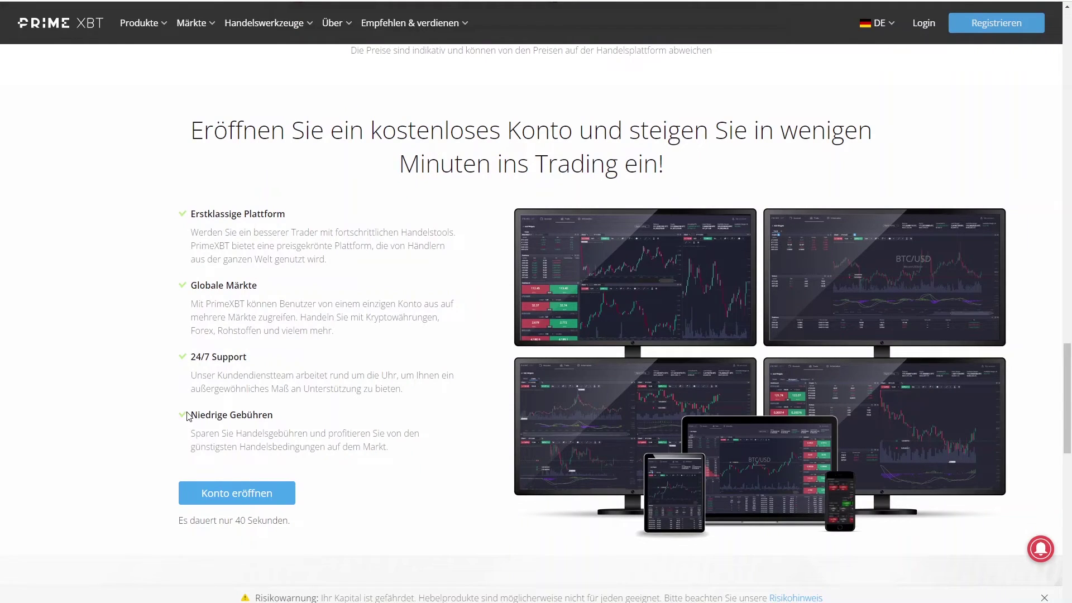
{"action": "left_click_drag", "start_coordinate": [191, 416], "coordinate": [410, 465]}
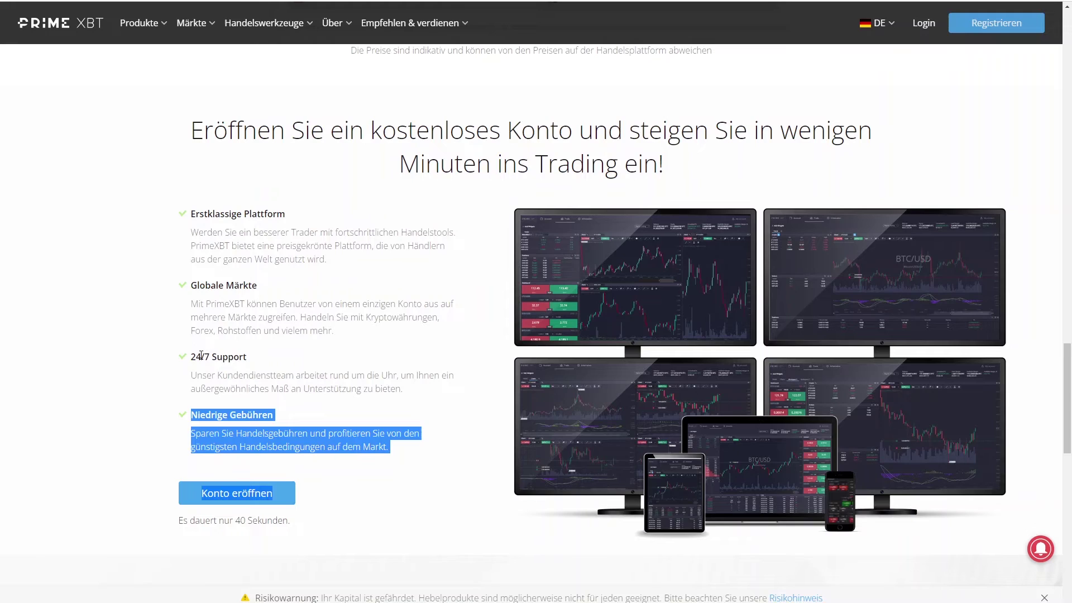
{"action": "left_click_drag", "start_coordinate": [191, 356], "coordinate": [264, 366]}
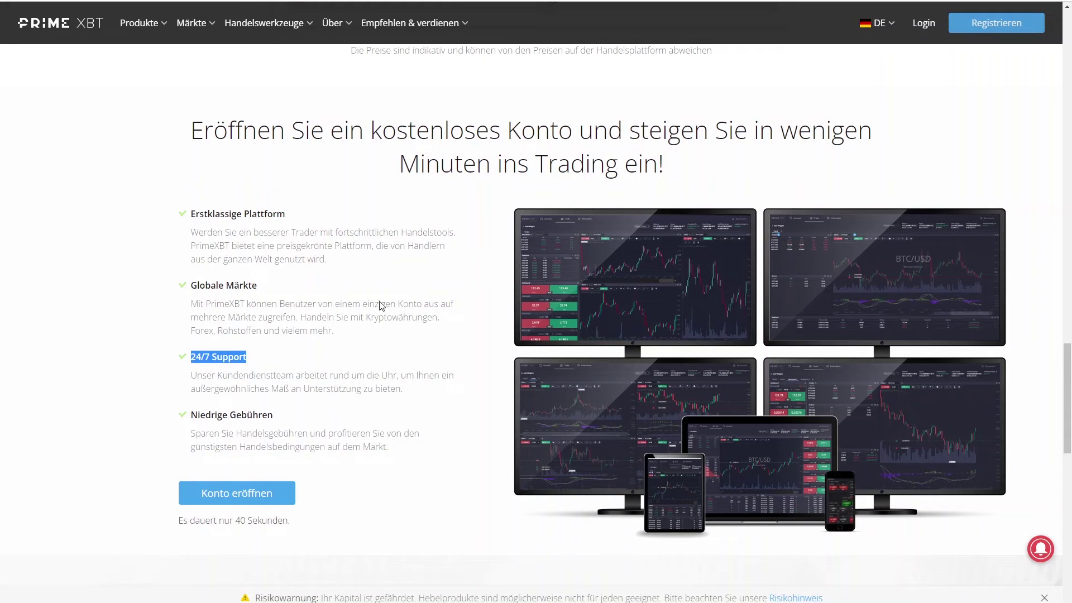
Look through the website's Handelswerkzeuge, Über and Empfehlen & verdienen navigation entries, and go to the PrimeXBT homepage
{"action": "left_click_drag", "start_coordinate": [1067, 416], "coordinate": [1040, 64]}
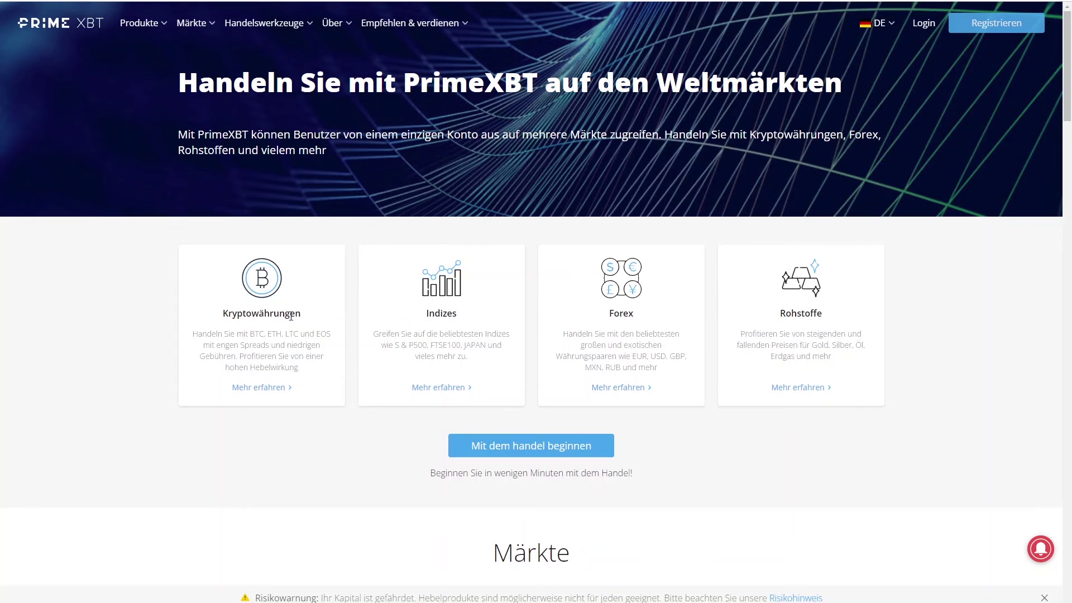
{"action": "mouse_move", "coordinate": [284, 30]}
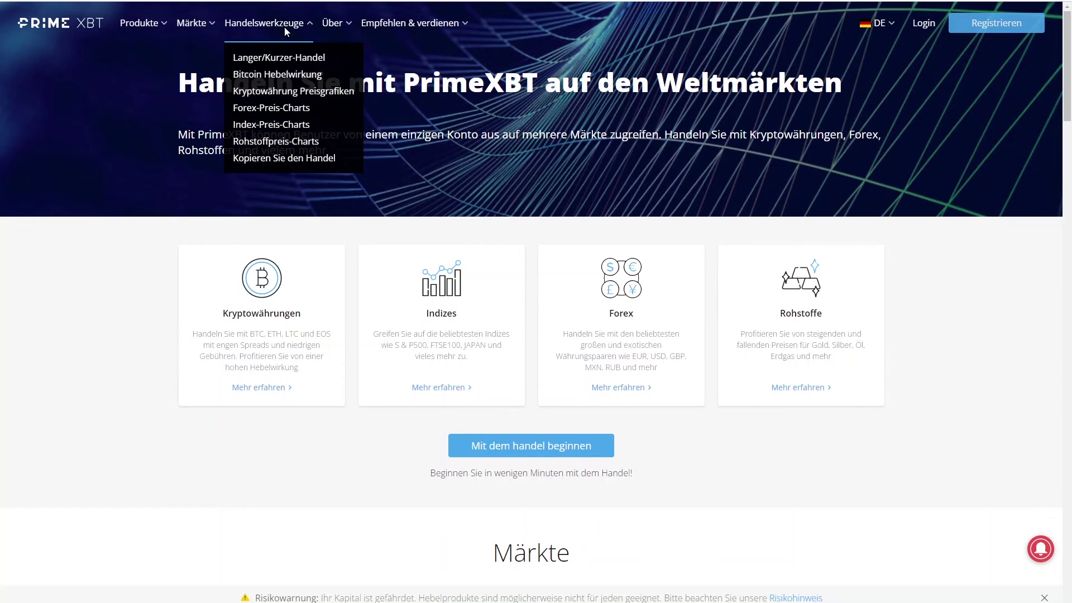
{"action": "mouse_move", "coordinate": [342, 26]}
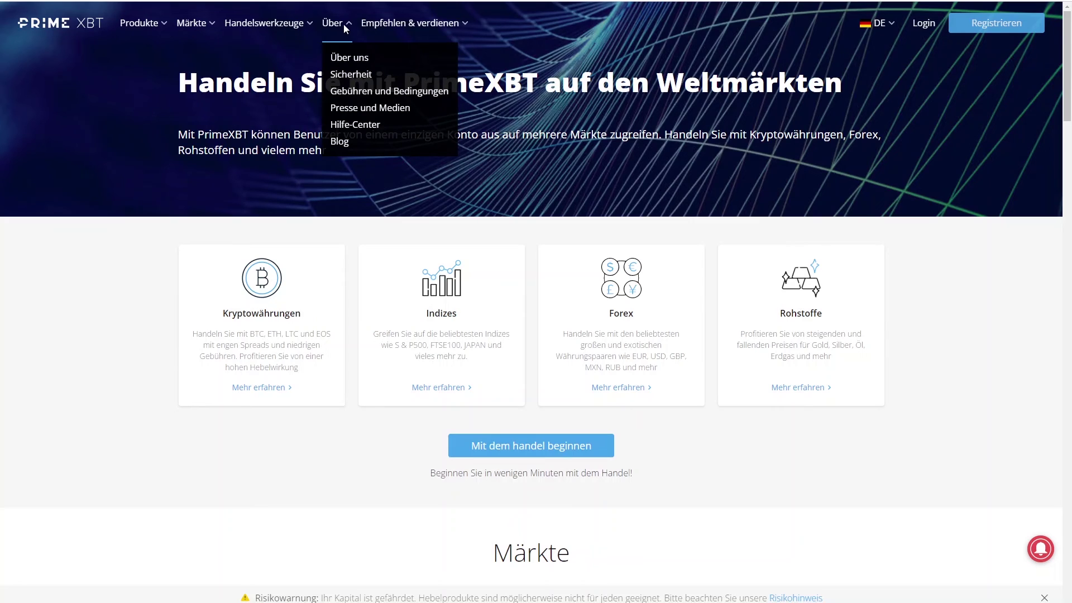
{"action": "mouse_move", "coordinate": [418, 25]}
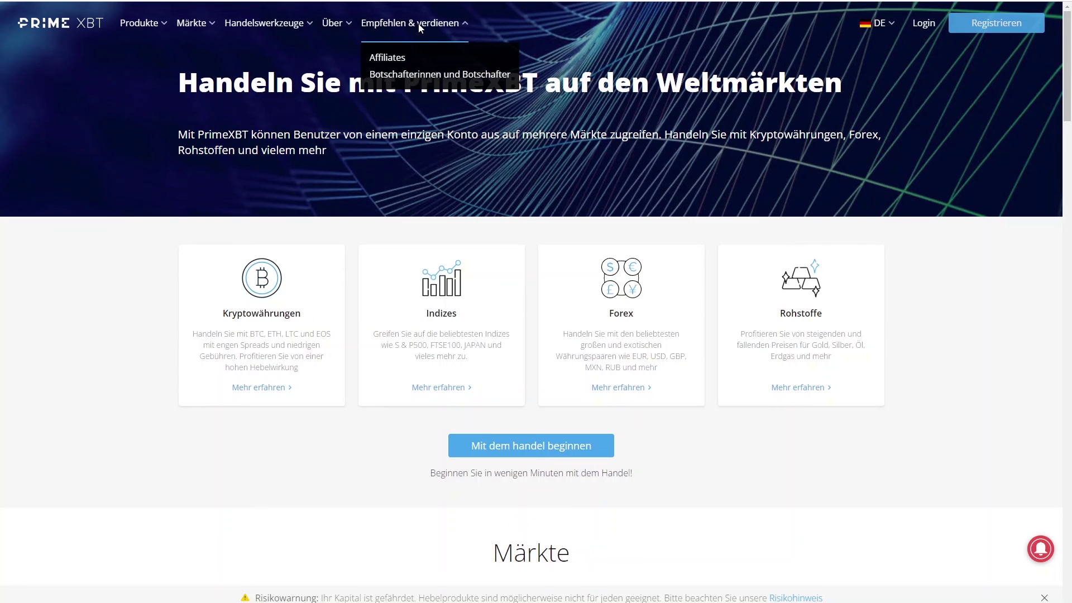
{"action": "left_click", "coordinate": [40, 29]}
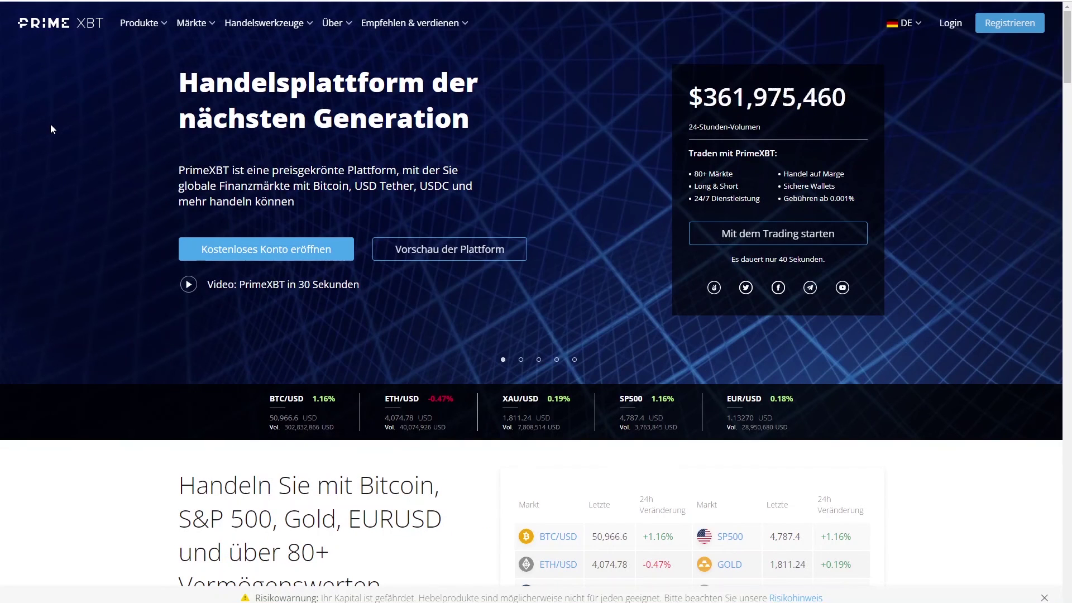